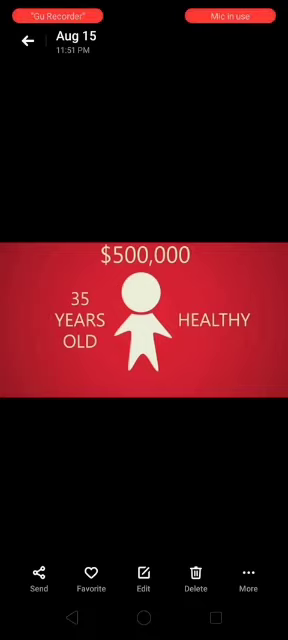
- Swipe left past the ROP, checklist and $30,000 slides to the blue $220,120 family image
{"action": "left_click_drag", "start_coordinate": [230, 320], "coordinate": [60, 320]}
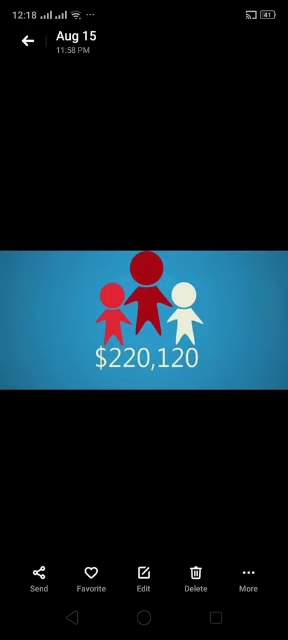
- Swipe ahead past the $400,000 and ROP slides, then back to the red $500,000 healthy image
{"action": "left_click_drag", "start_coordinate": [230, 320], "coordinate": [60, 320]}
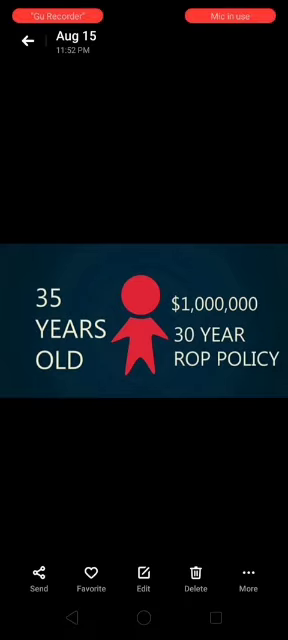
{"action": "left_click_drag", "start_coordinate": [80, 320], "coordinate": [230, 320]}
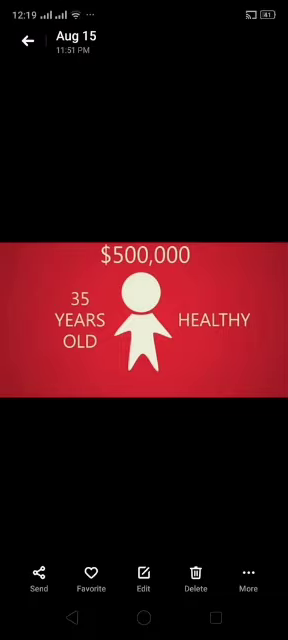